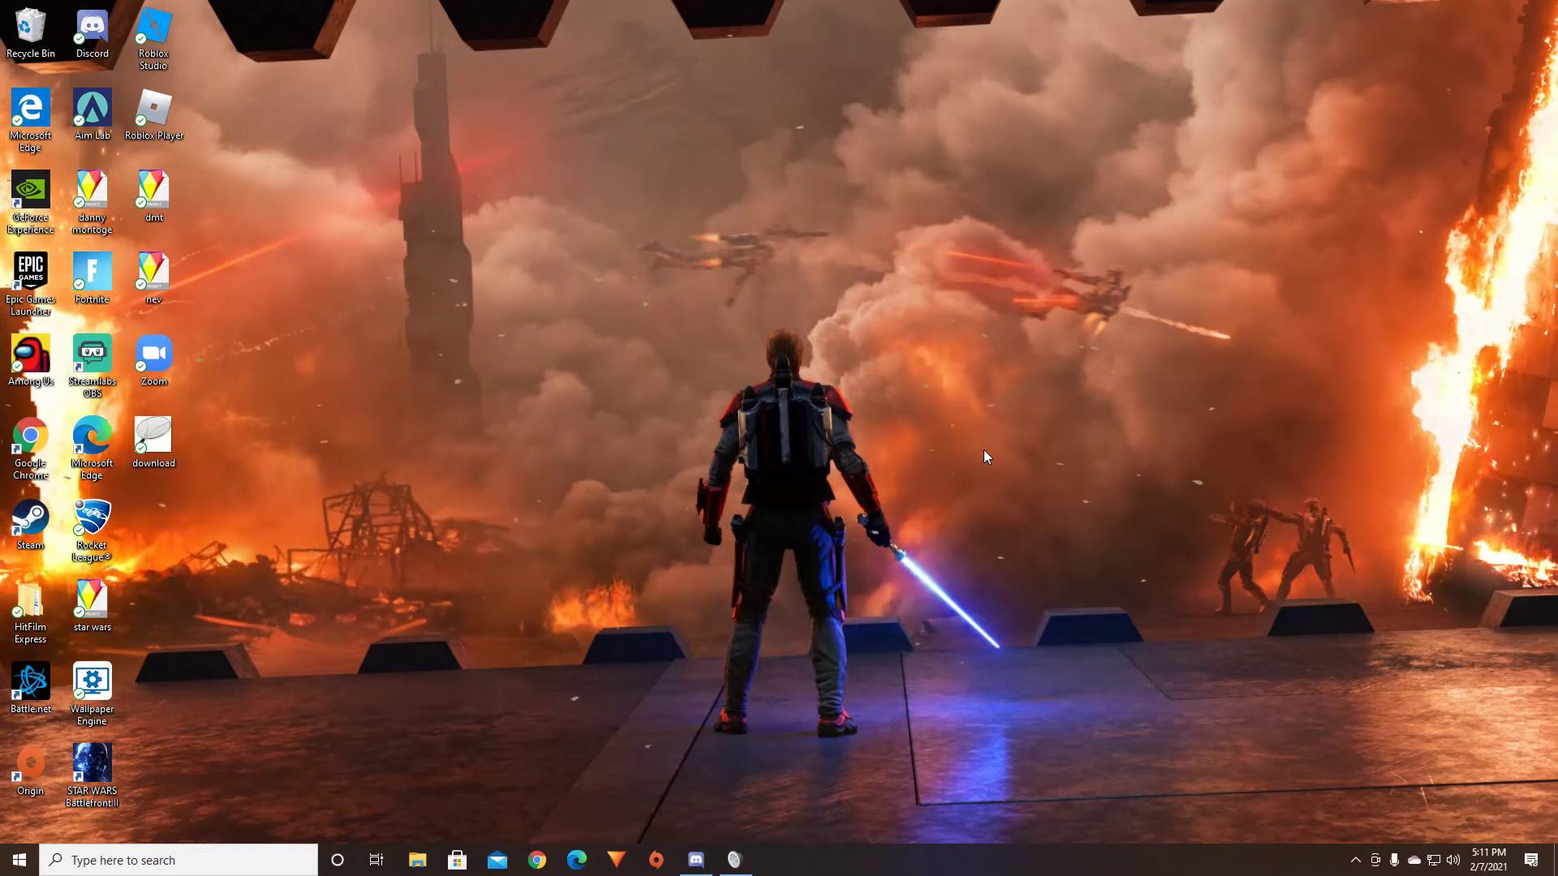
Open File Explorer and go to the Star Wars Battlefront II (2017) folder with its 11 clips.
{"action": "left_click", "coordinate": [417, 861]}
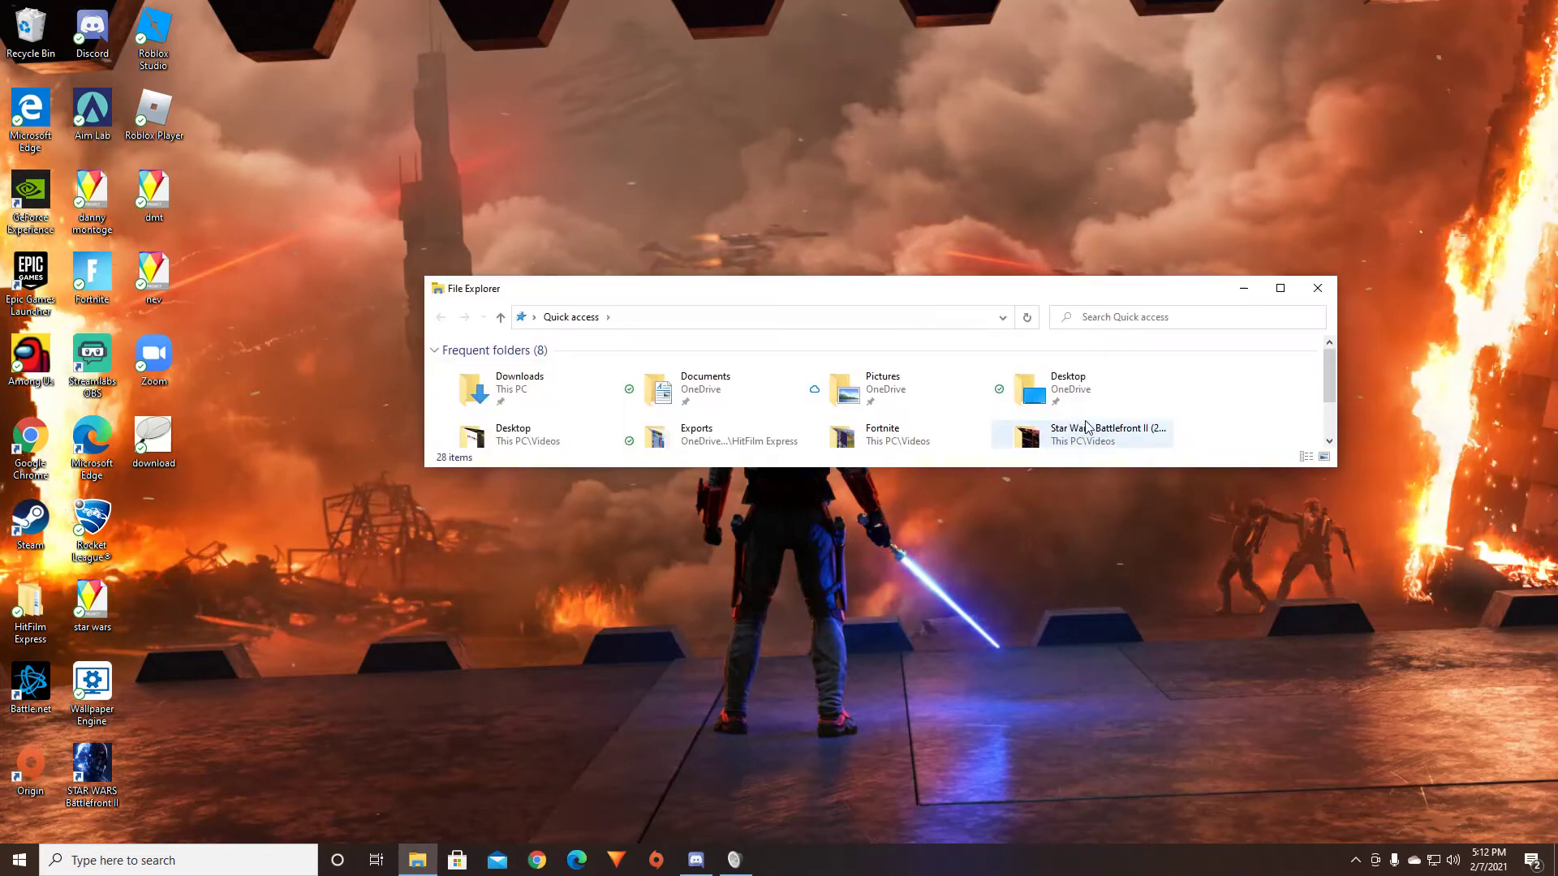
{"action": "scroll", "coordinate": [1076, 427], "scroll_direction": "down", "scroll_amount": 1}
{"action": "double_click", "coordinate": [1075, 397]}
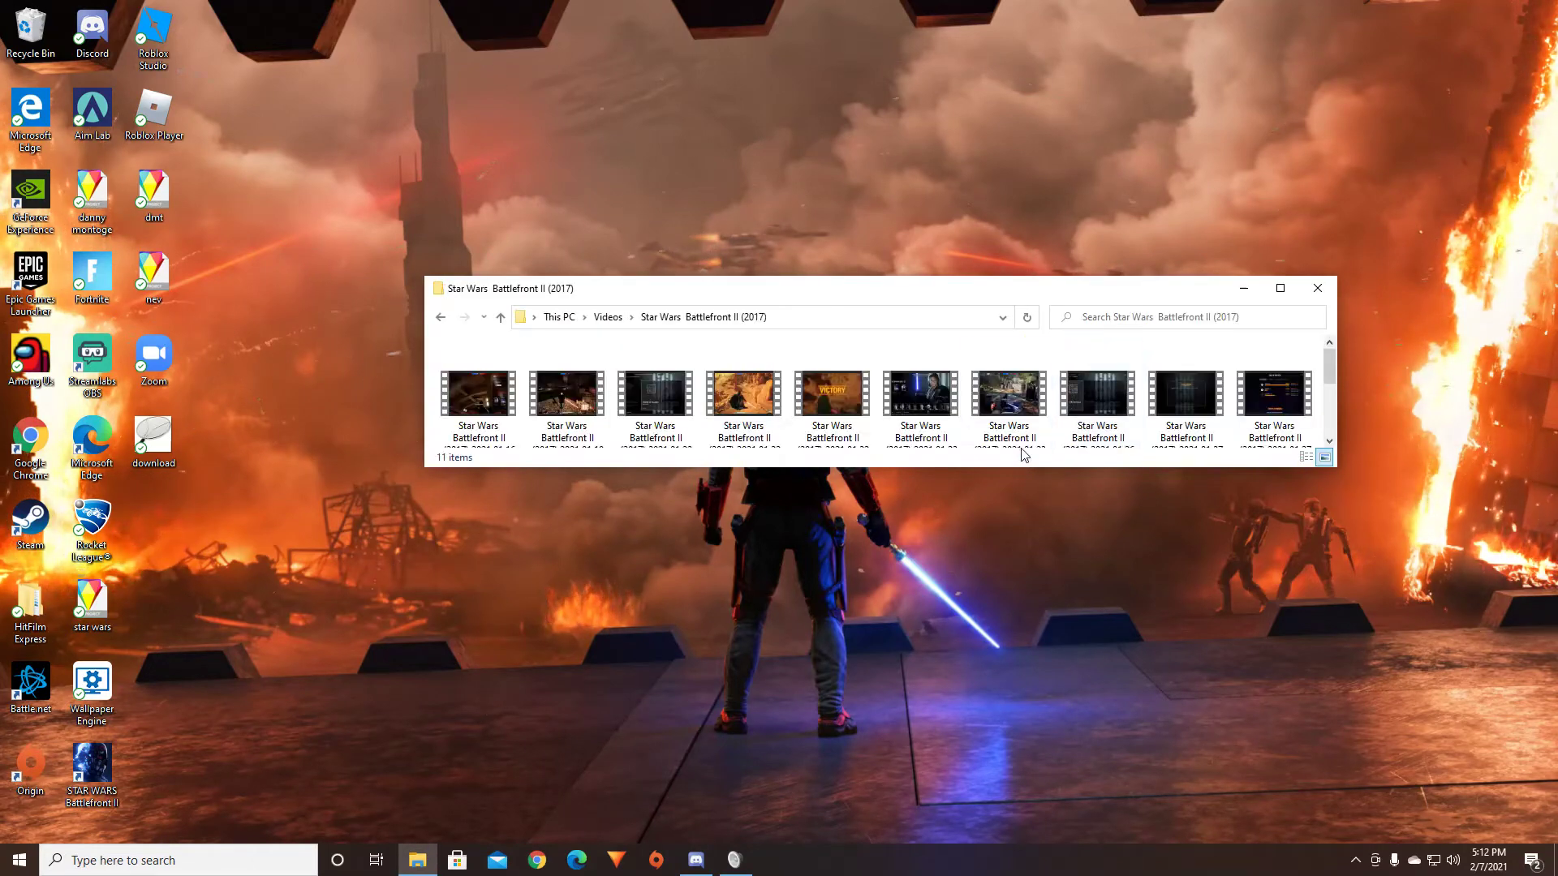
{"action": "scroll", "coordinate": [967, 429], "scroll_direction": "down", "scroll_amount": 2}
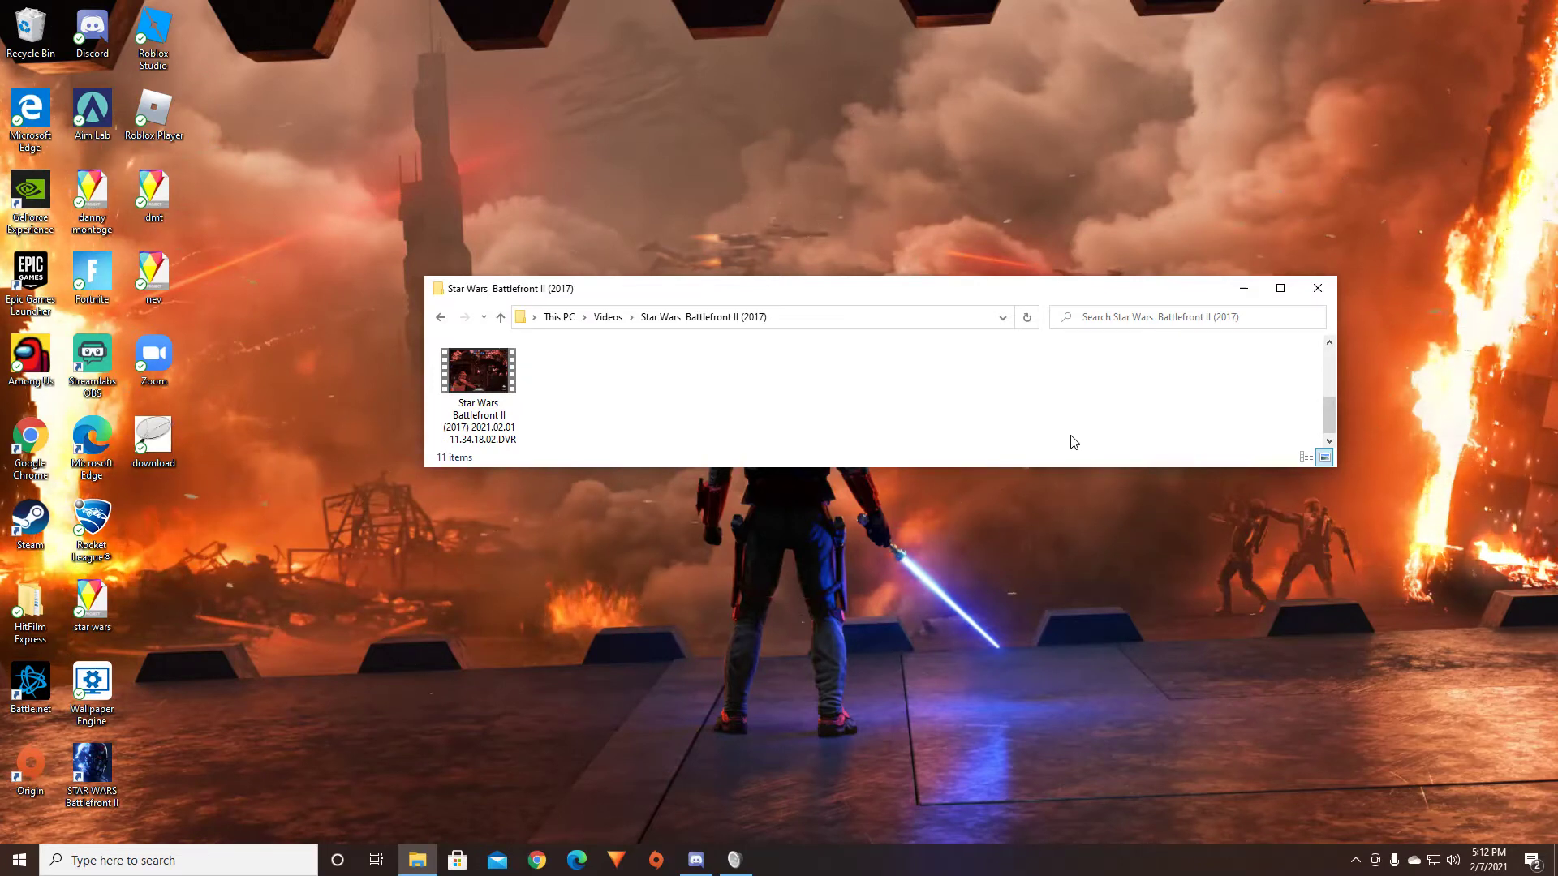
Close the Star Wars Battlefront II videos window to return to the desktop.
{"action": "left_click", "coordinate": [1317, 289]}
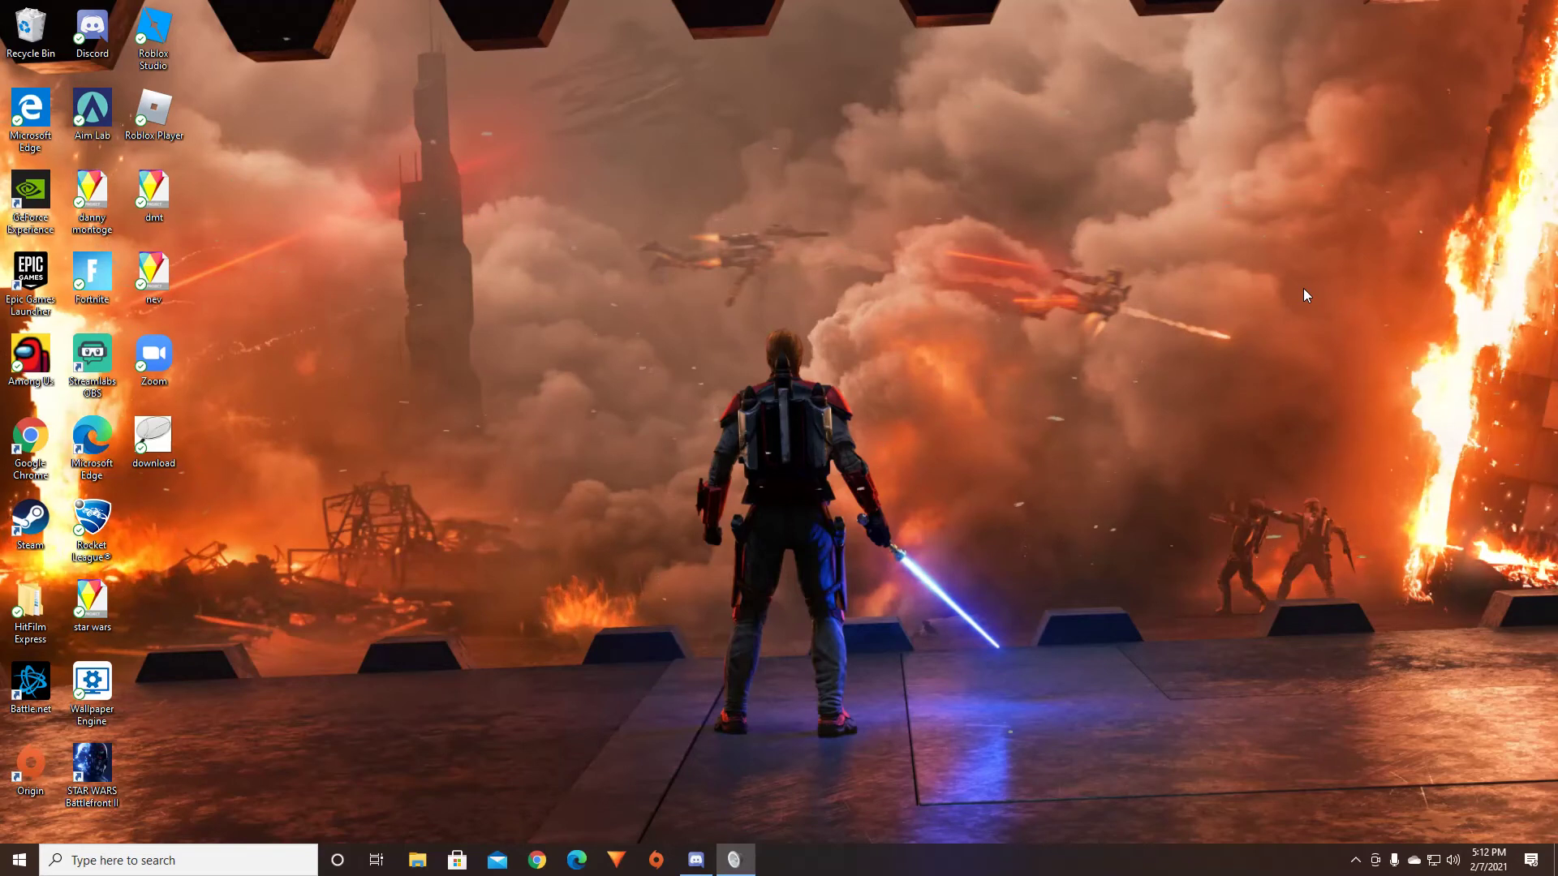
{"action": "right_click", "coordinate": [677, 370]}
{"action": "left_click", "coordinate": [752, 596]}
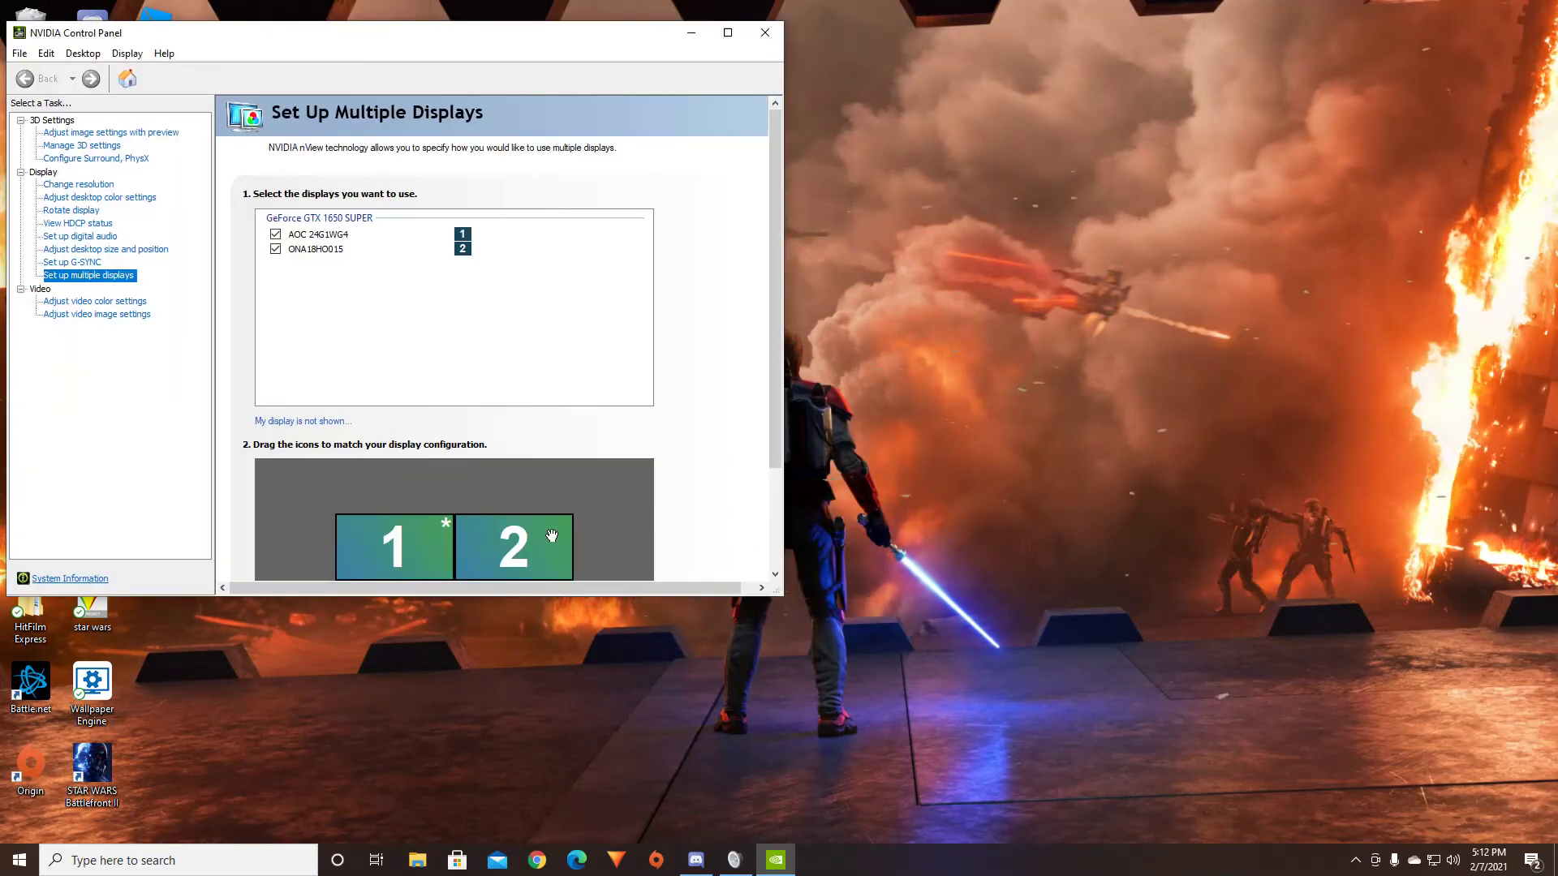
{"action": "right_click", "coordinate": [550, 548]}
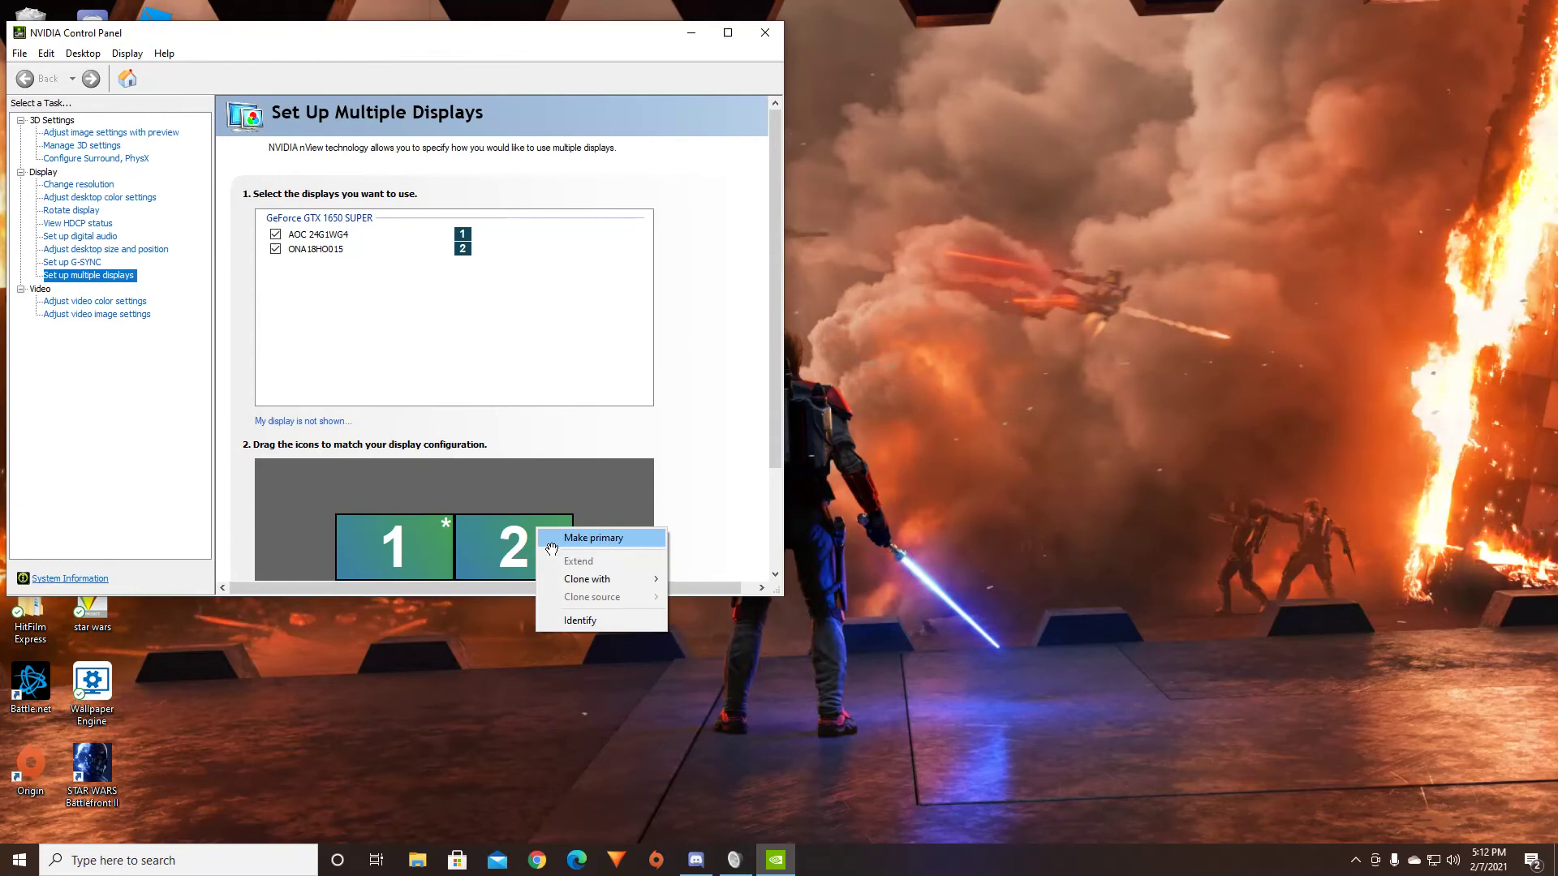
{"action": "left_click", "coordinate": [608, 492]}
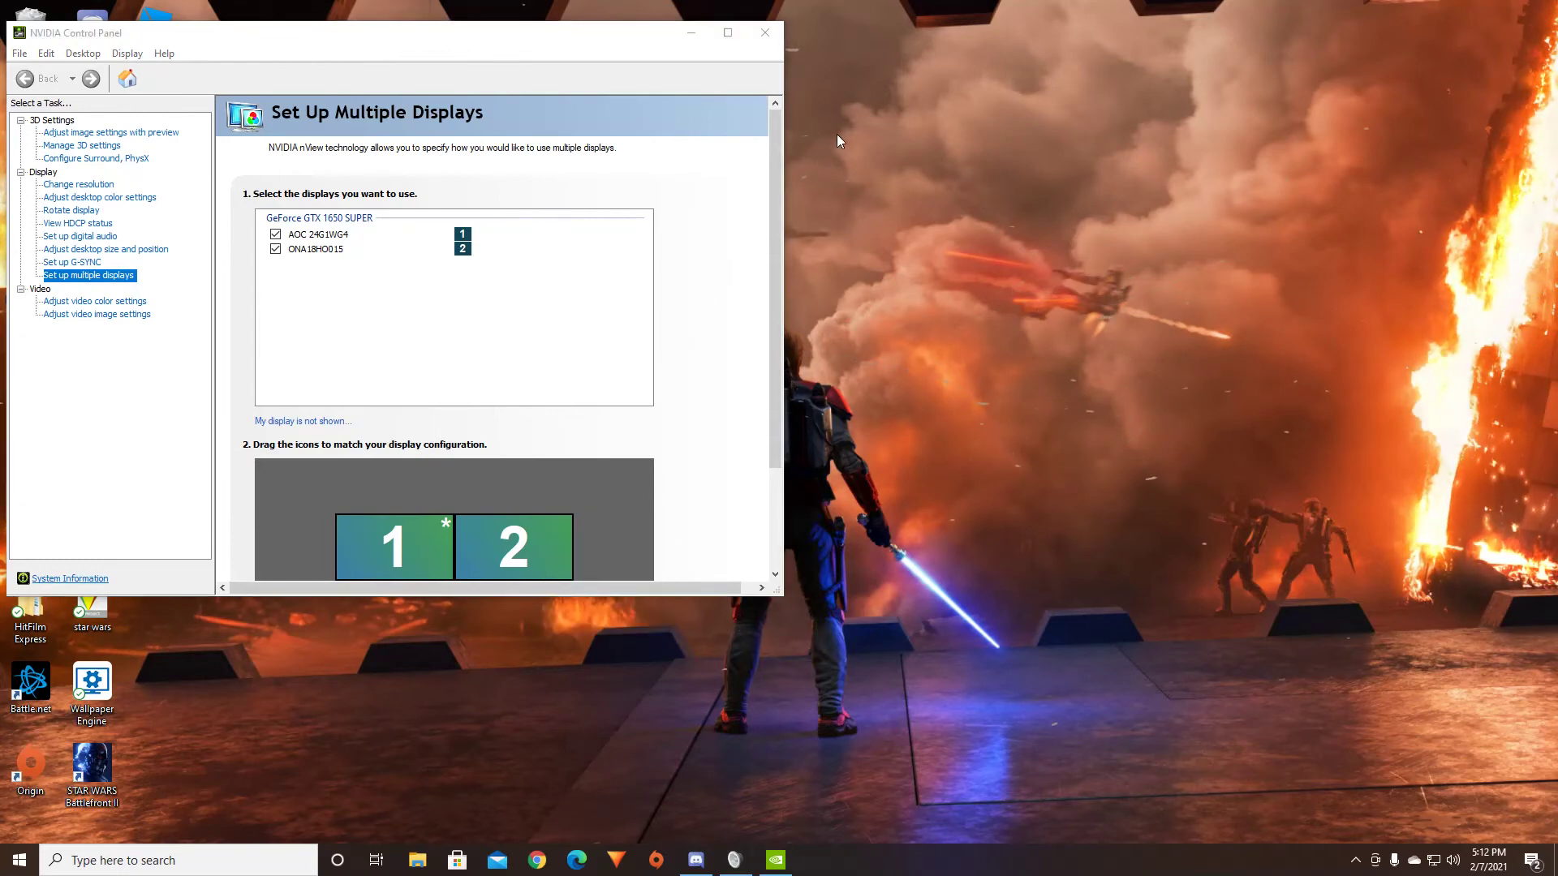
{"action": "left_click", "coordinate": [773, 35]}
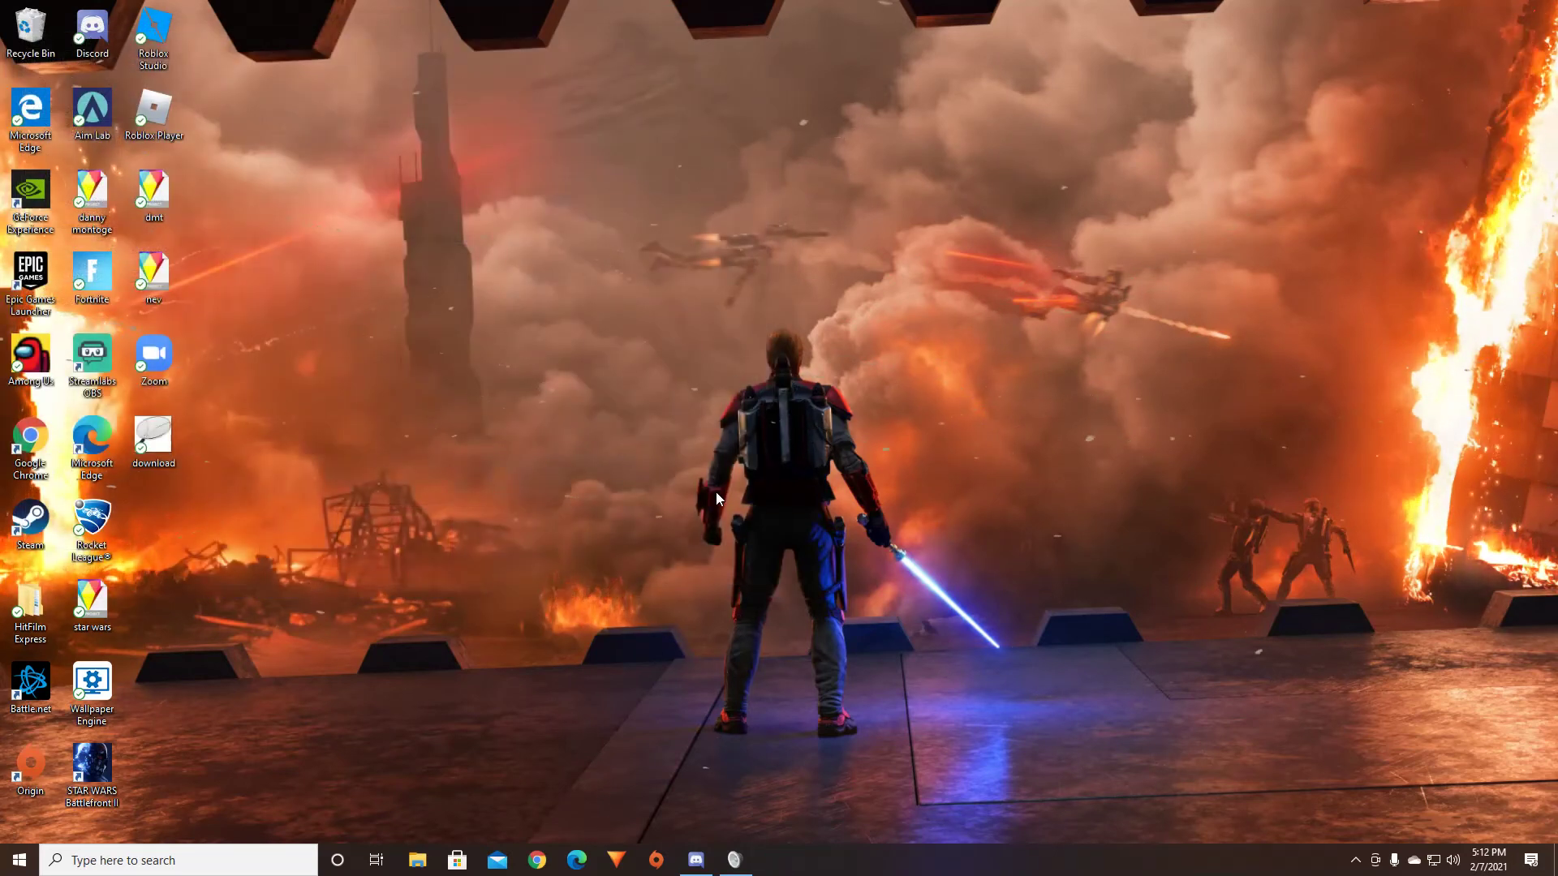